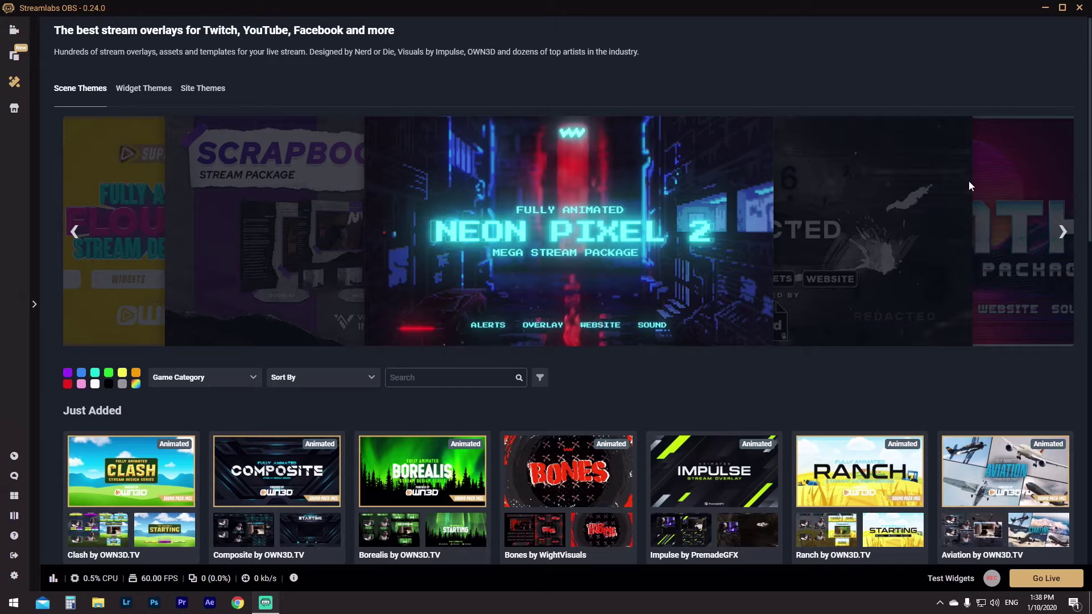
Step: Scroll the Scene Themes page and look through the Game Category dropdown list
scroll(625, 225, "down", 2)
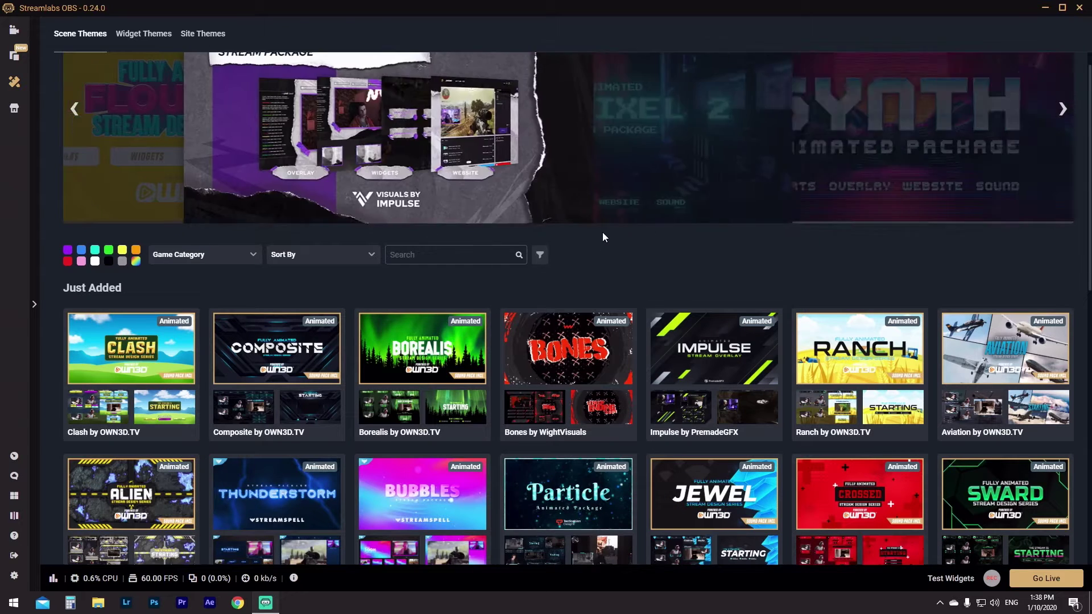
scroll(596, 259, "down", 2)
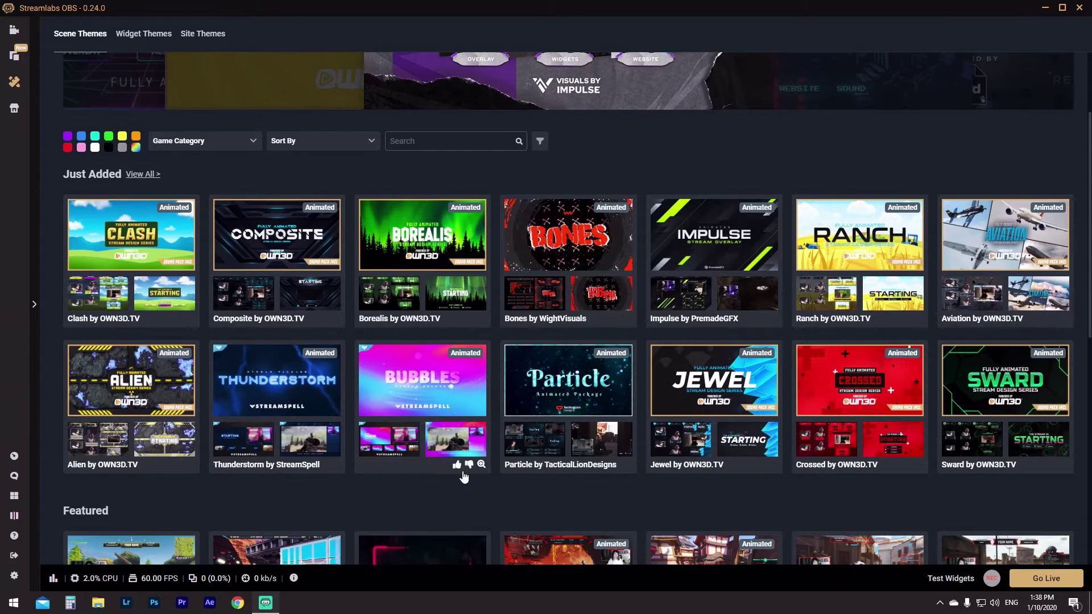
left_click(244, 146)
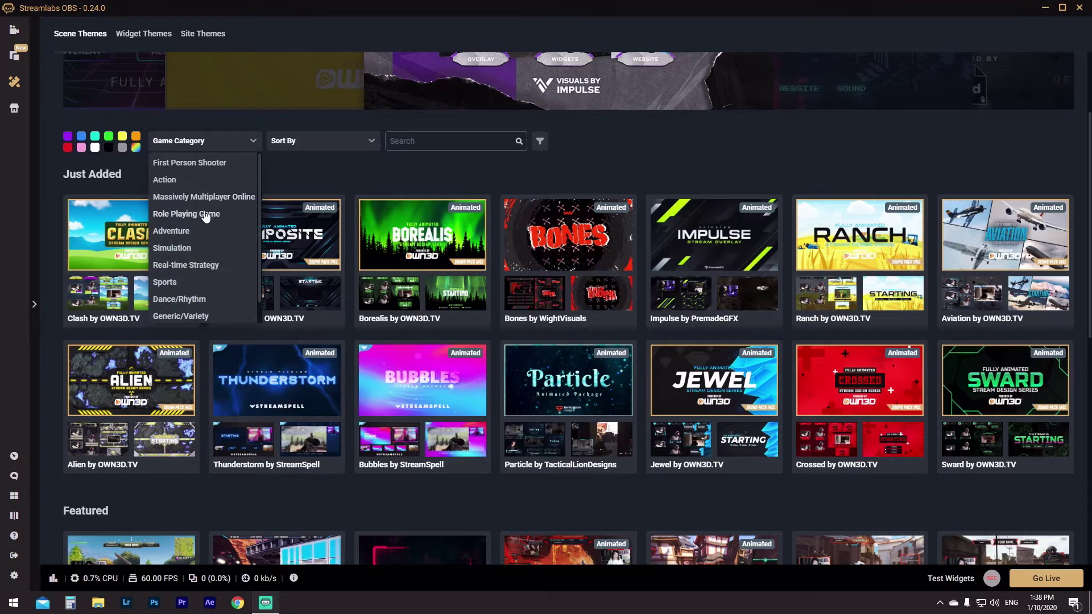
scroll(194, 187, "down", 2)
scroll(196, 182, "up", 3)
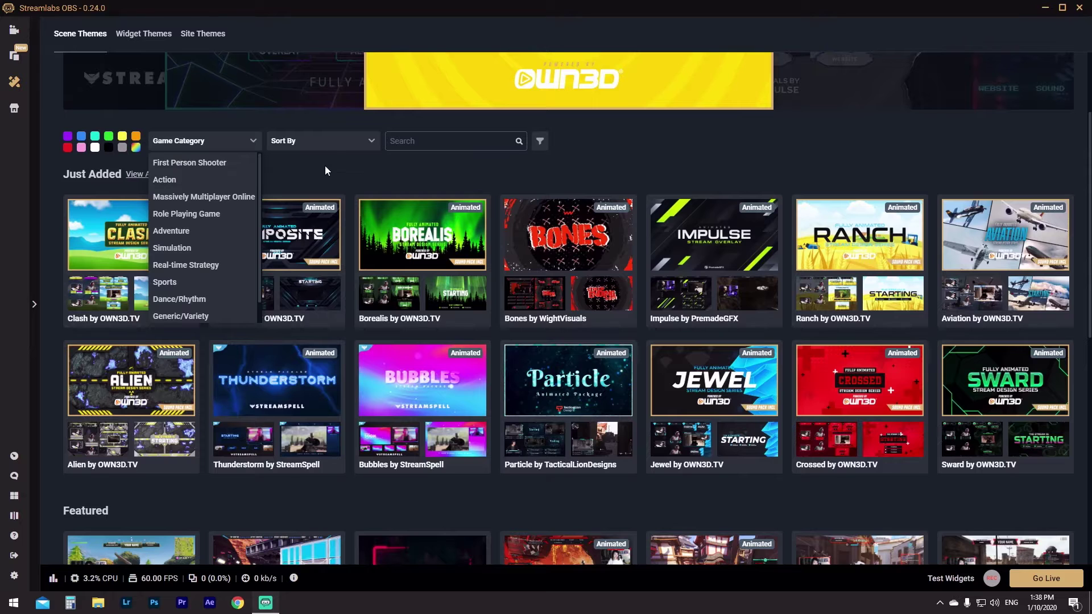
Step: Sort the scene themes by Just Added and scroll through the newest overlays
left_click(321, 141)
left_click(305, 181)
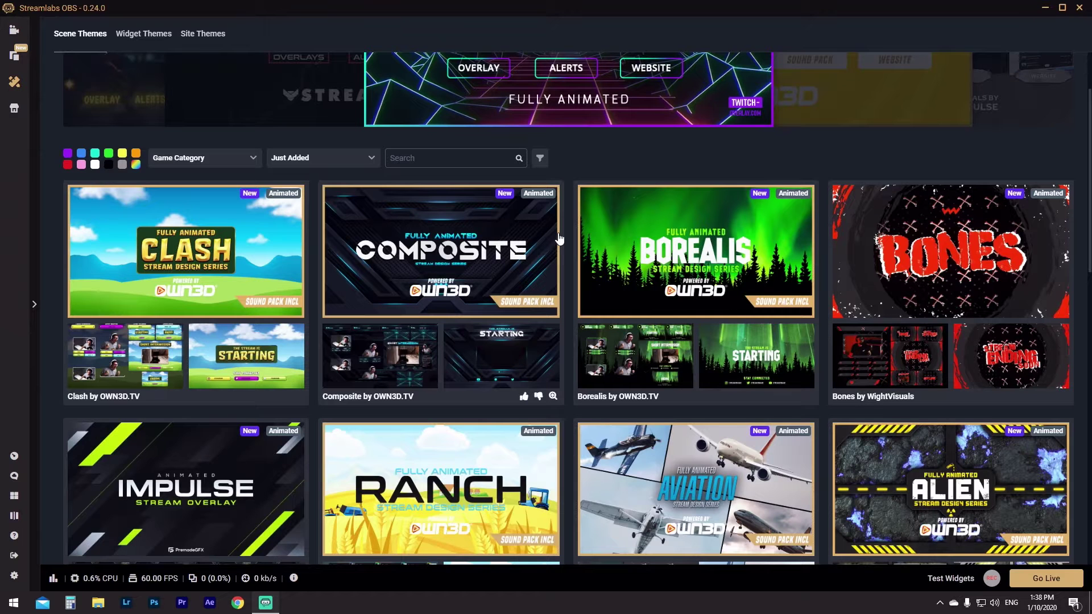
scroll(528, 296, "down", 1)
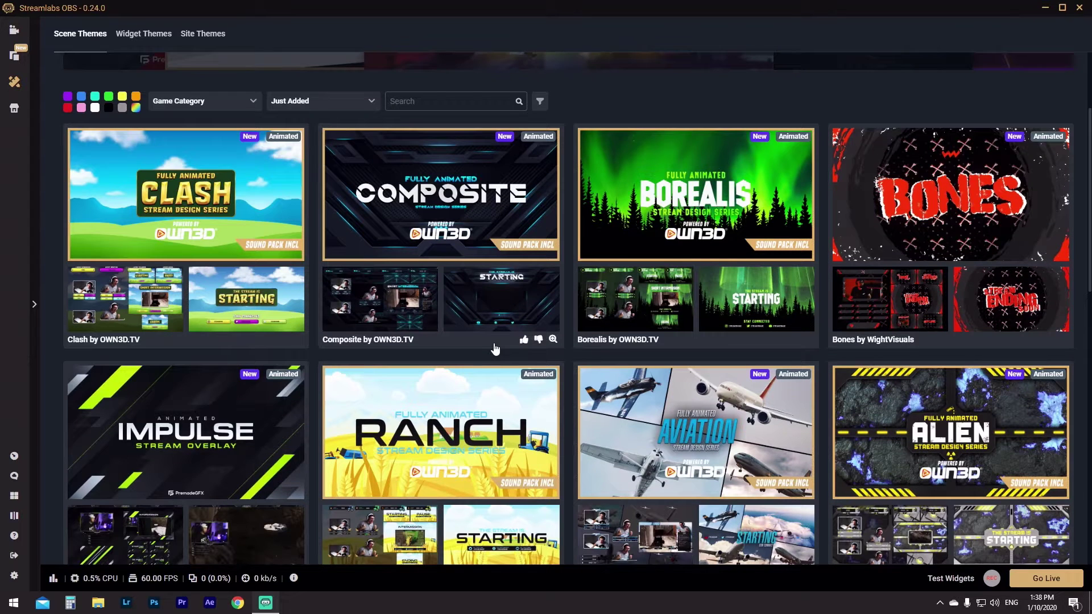
scroll(512, 329, "down", 2)
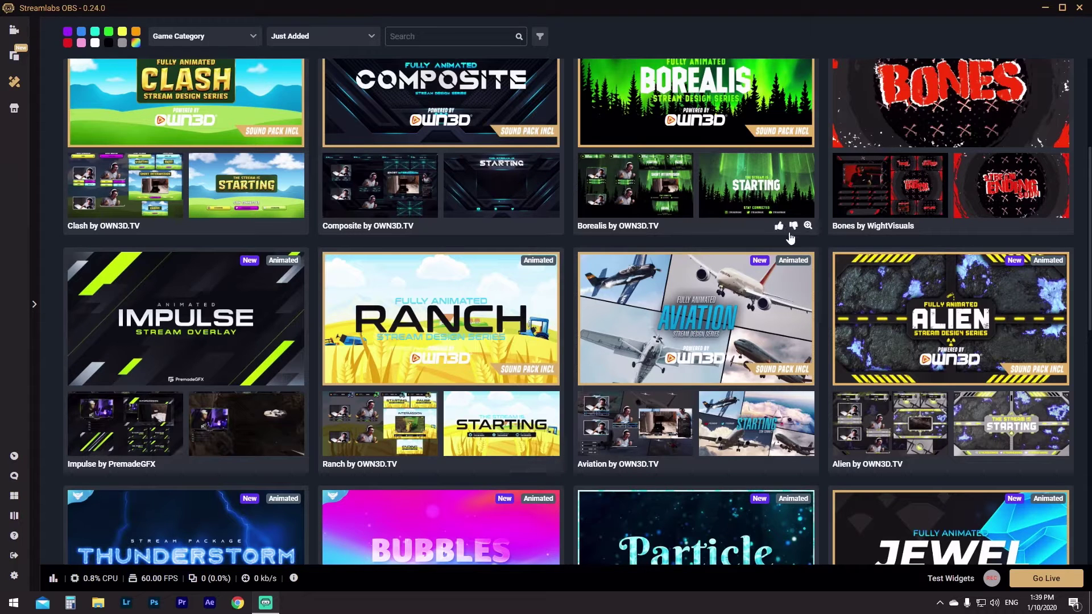
scroll(790, 237, "down", 2)
scroll(779, 269, "up", 2)
Step: Open Ranch by OWN3D.TV, watch its preview scene videos, and install the overlay
left_click(575, 324)
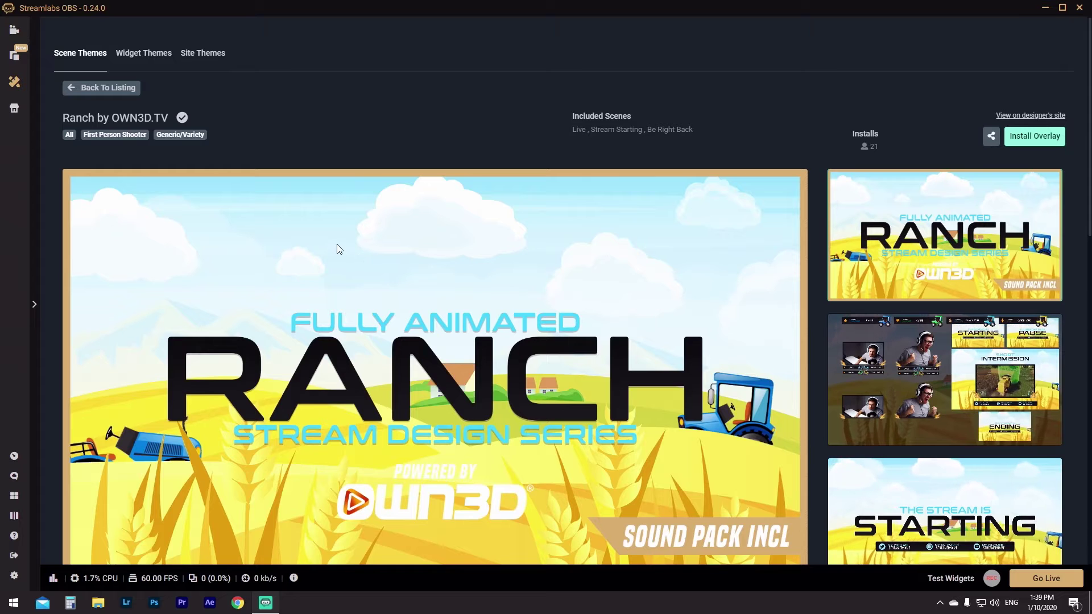
scroll(524, 256, "down", 2)
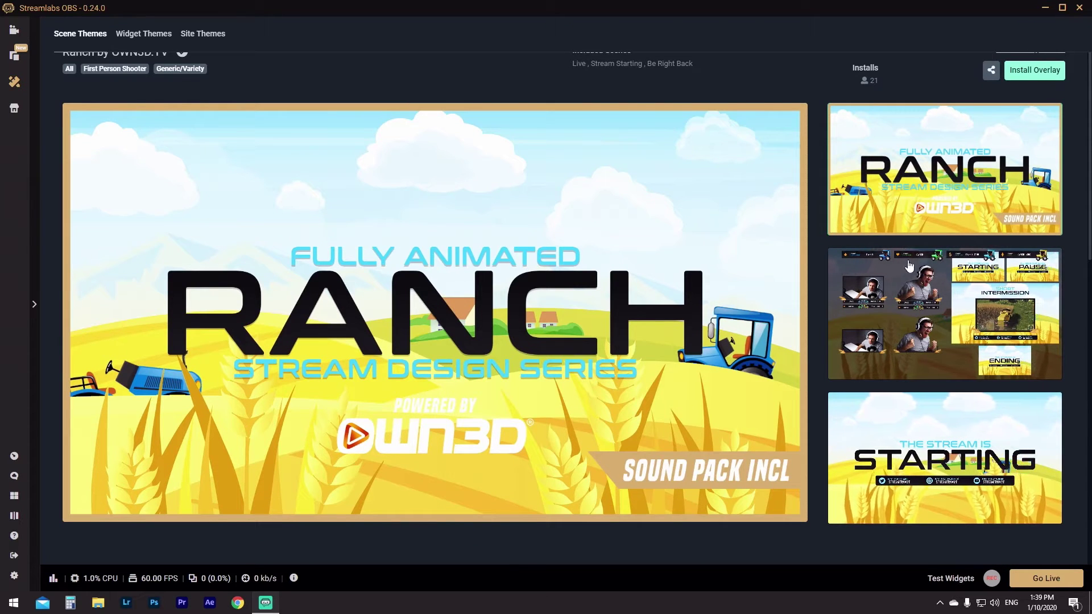
scroll(461, 261, "down", 1)
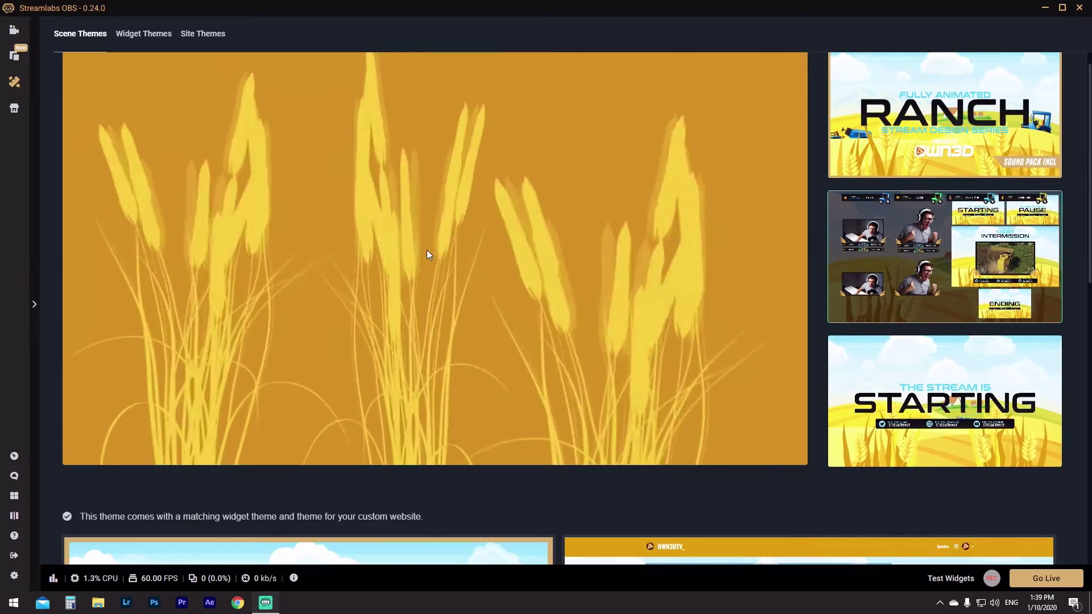
scroll(558, 260, "up", 1)
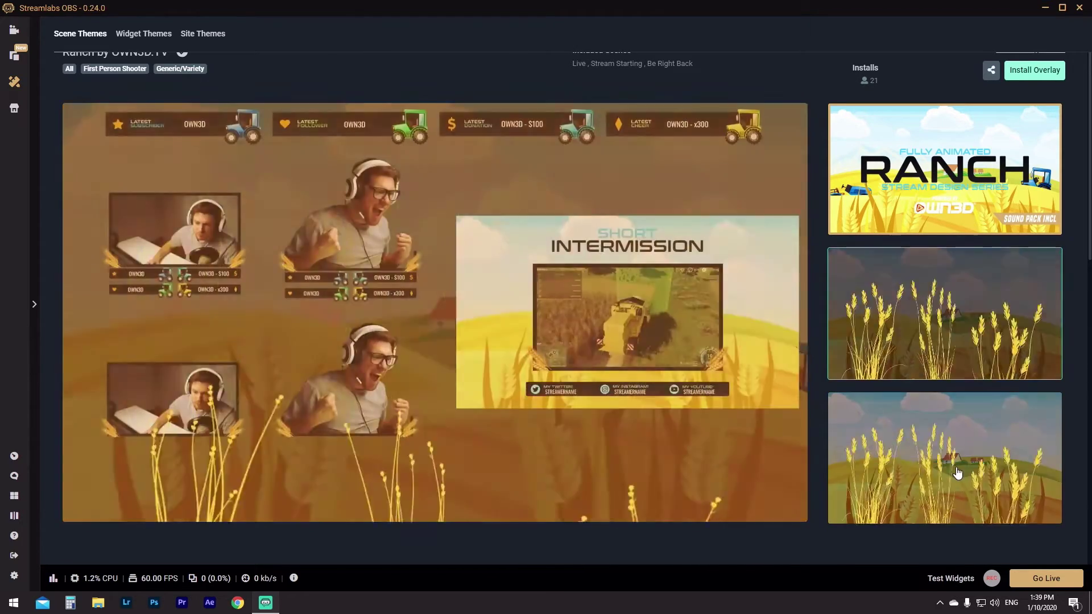
scroll(947, 471, "down", 2)
scroll(887, 446, "up", 2)
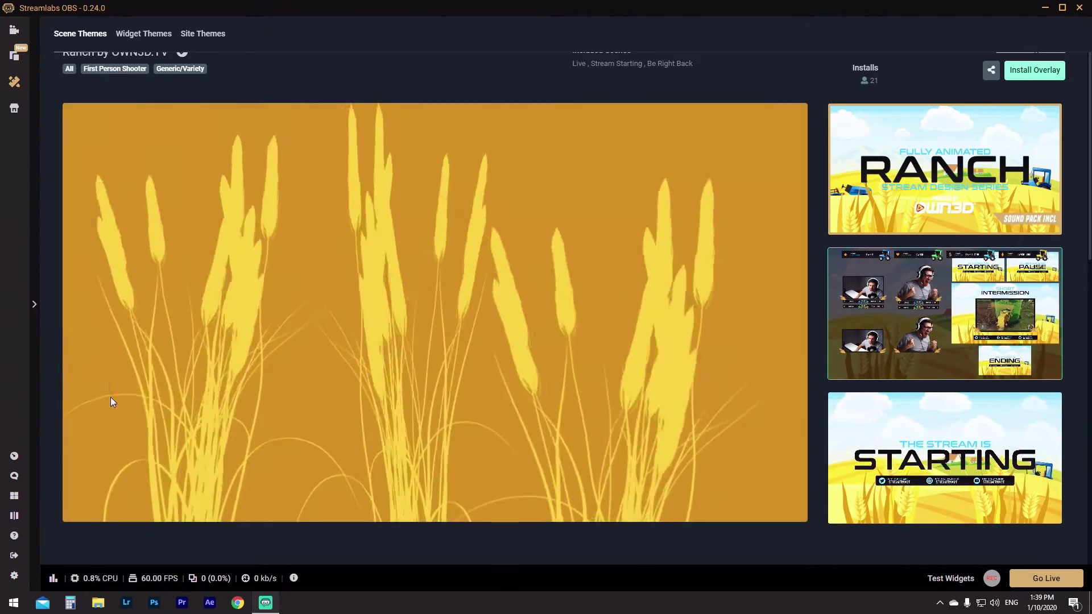
scroll(526, 336, "down", 2)
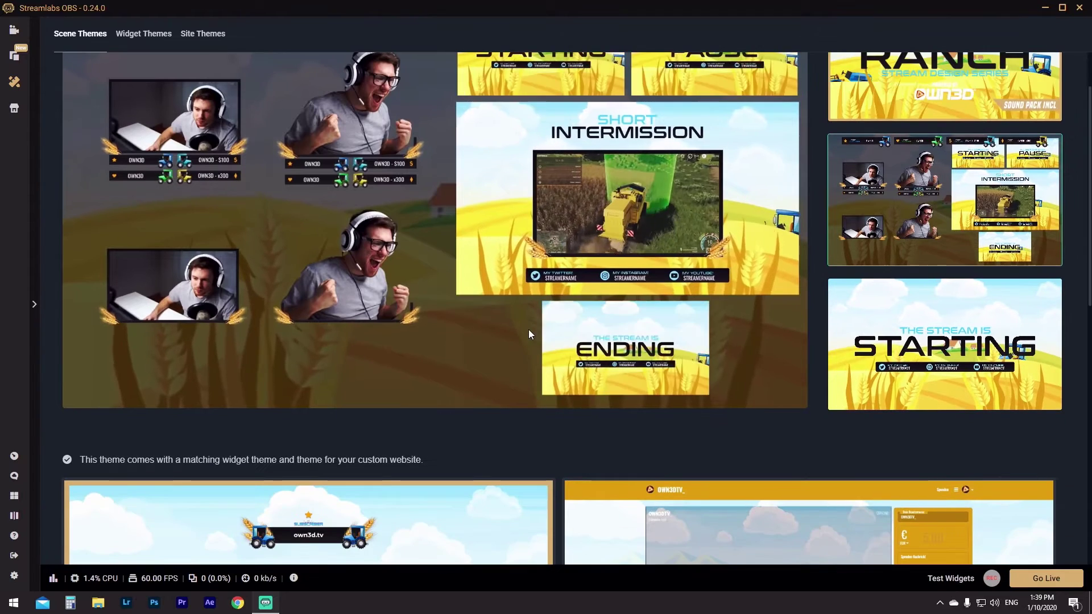
scroll(527, 334, "up", 3)
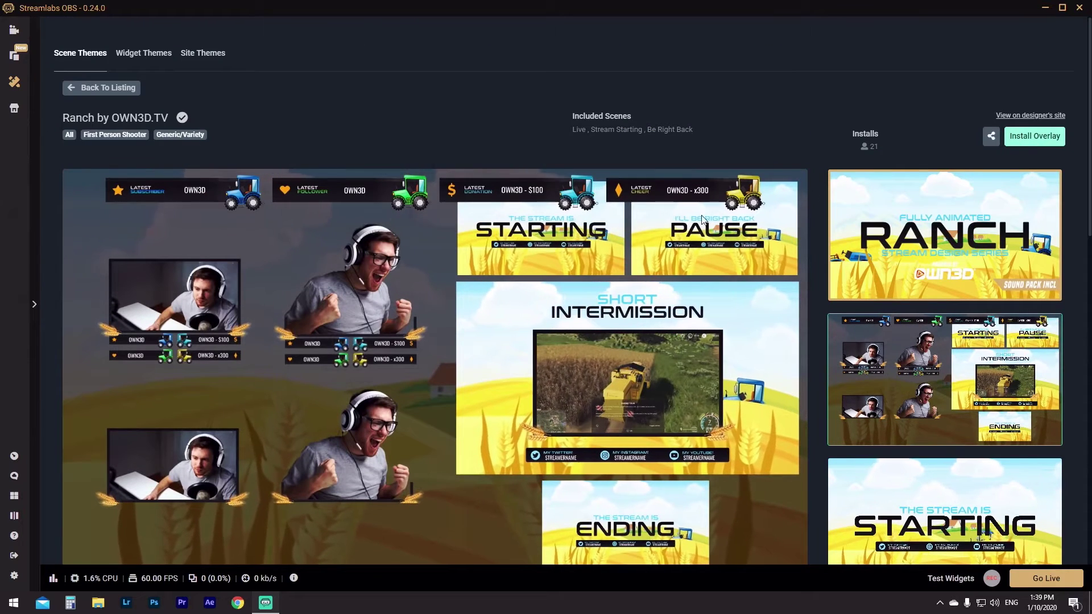
left_click(1019, 139)
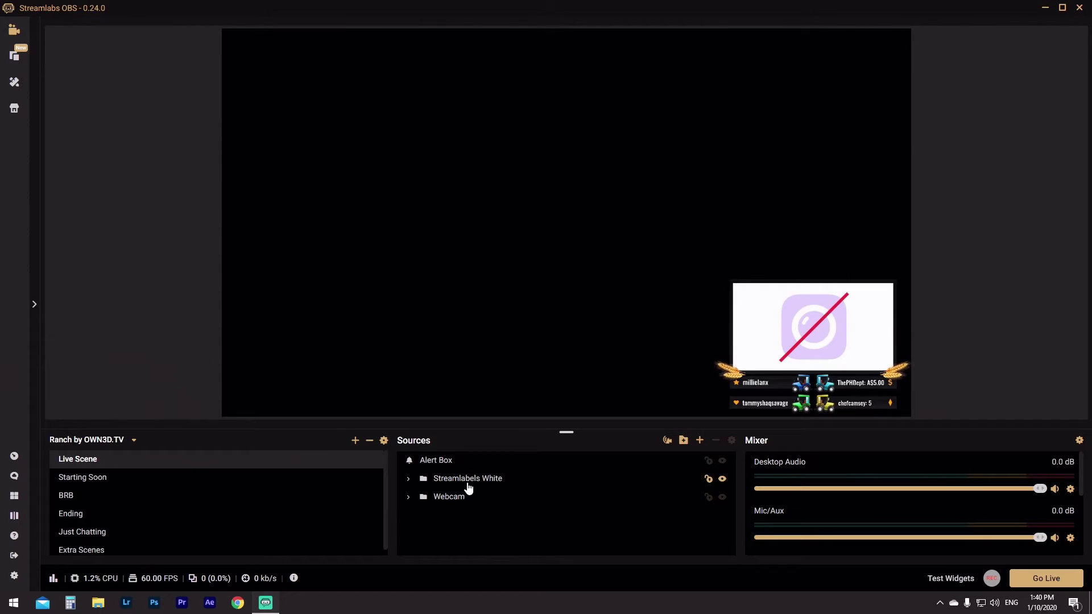
Step: Inspect the Streamlabels White labels: Last Sub, Last Follower, Last Cheer and Last Donation
left_click(467, 480)
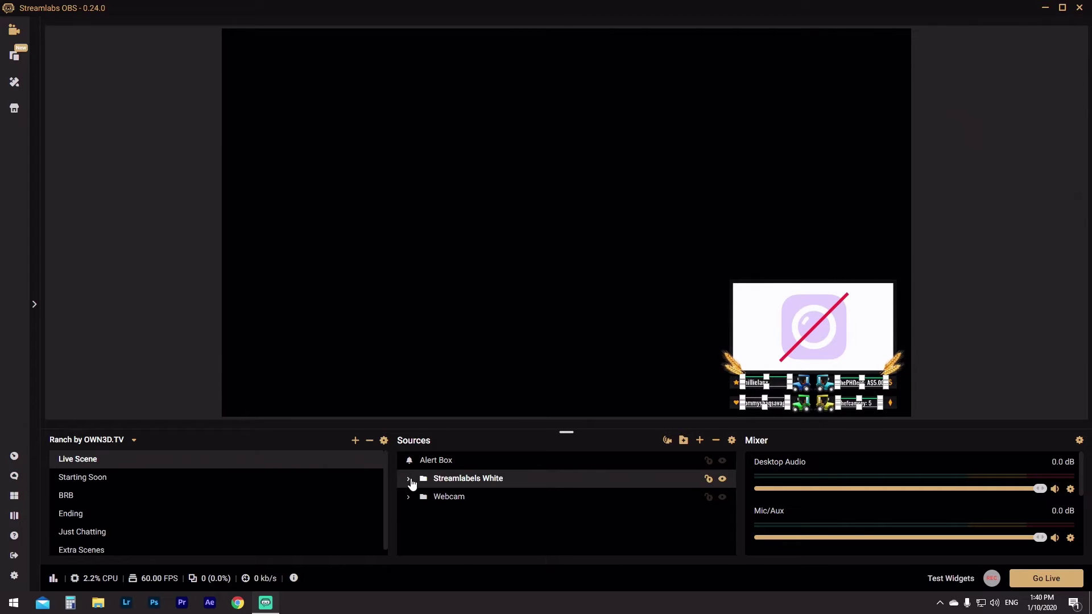
left_click(409, 479)
left_click(472, 503)
left_click(472, 517)
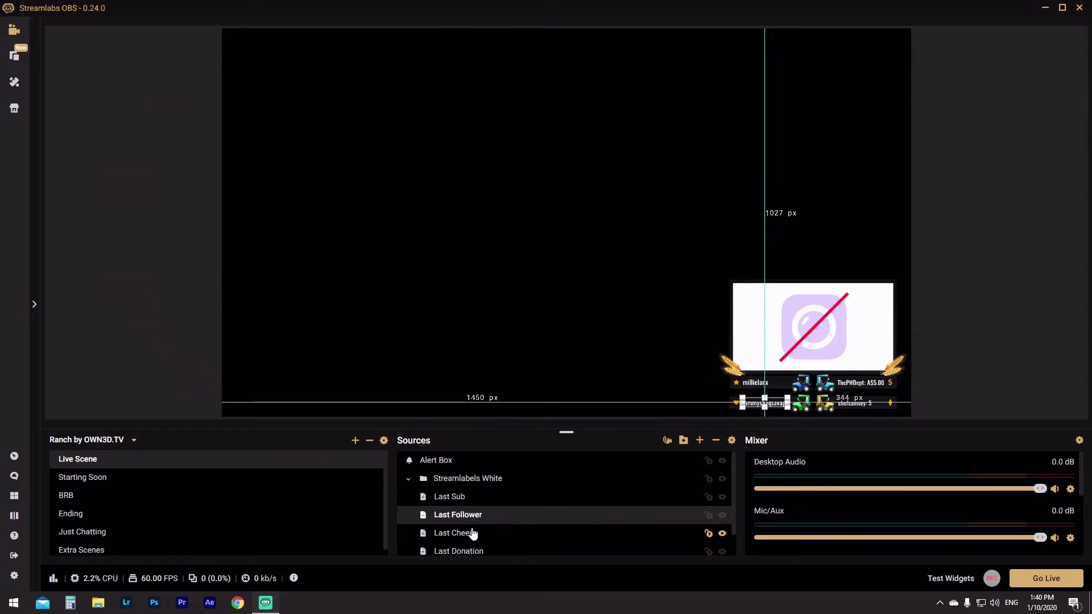
left_click(475, 534)
left_click(476, 553)
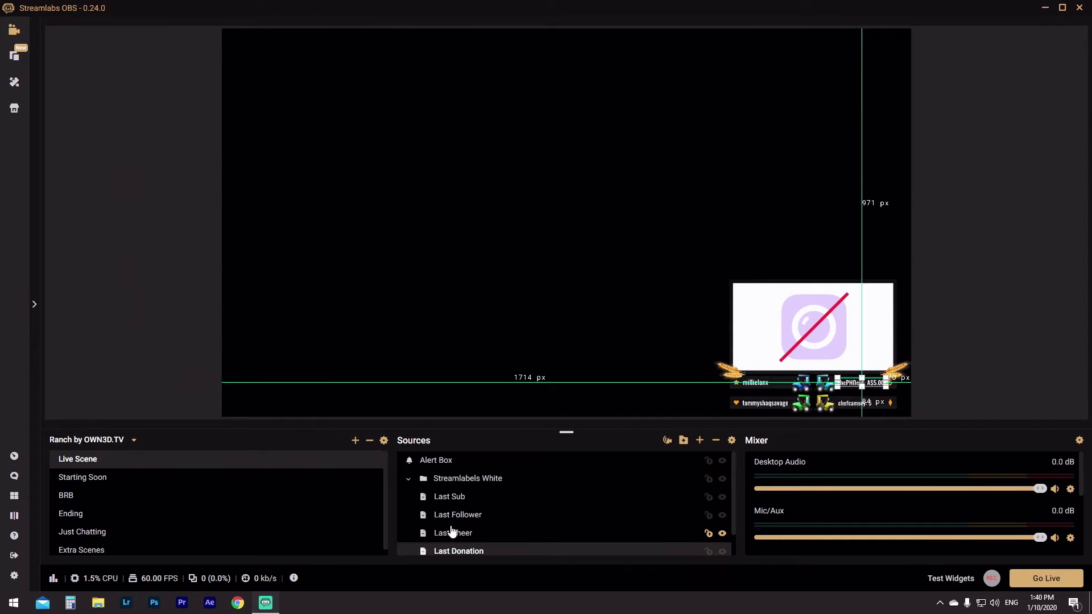
left_click(320, 311)
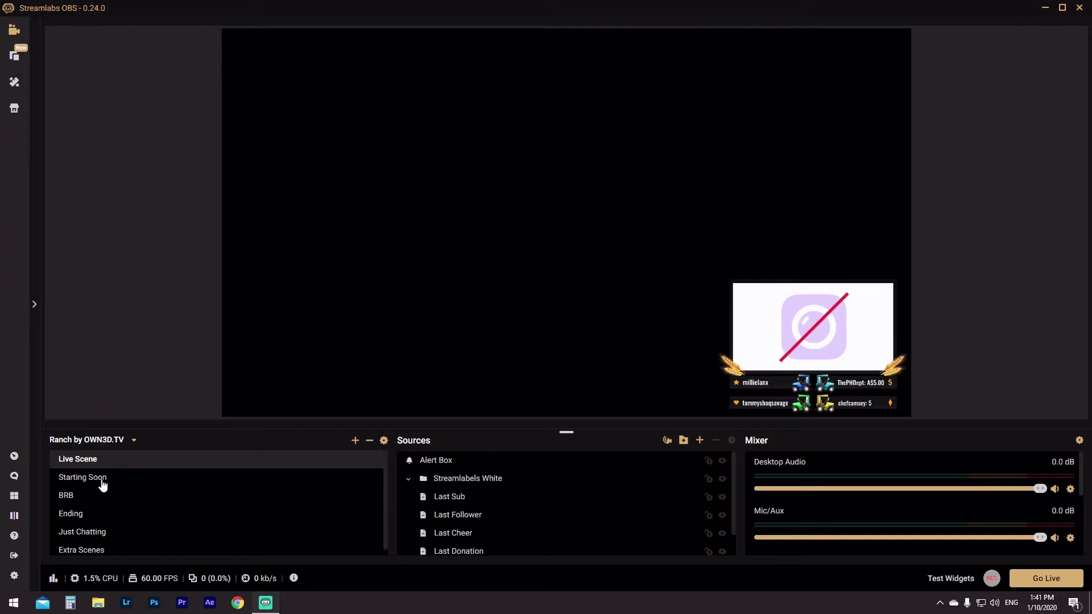
left_click(102, 482)
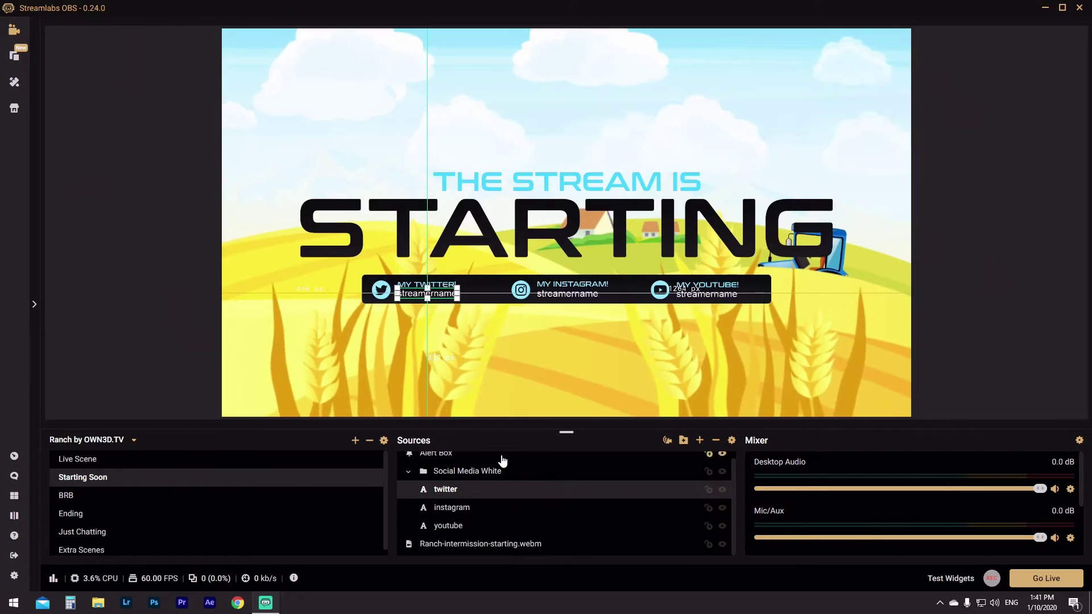
Step: Replace the twitter text source's placeholder streamername with THEGAMEDEPT in Social Media White
left_click(538, 346)
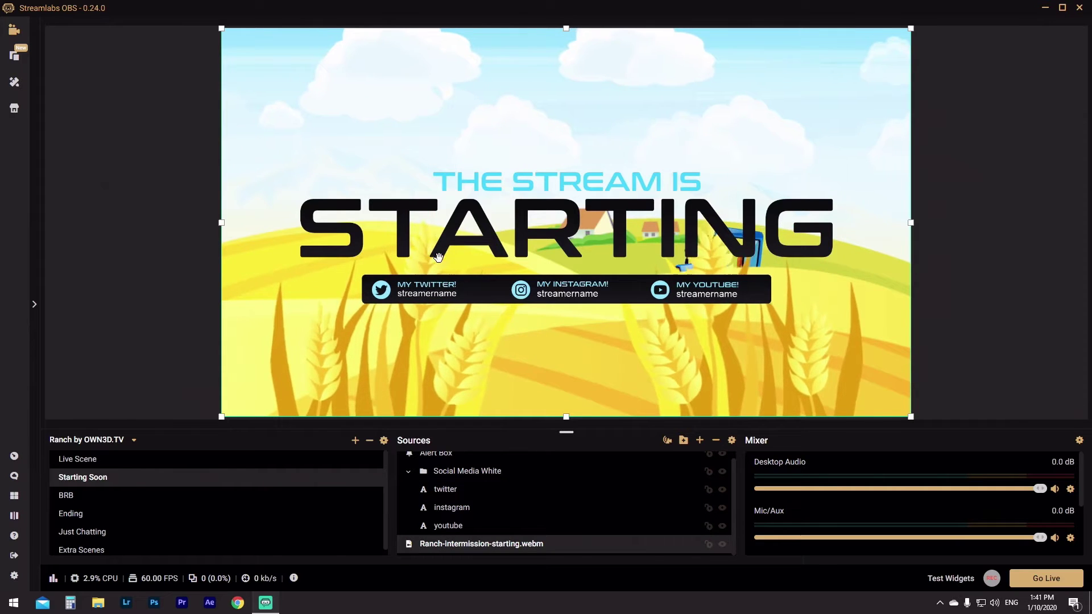
left_click(418, 477)
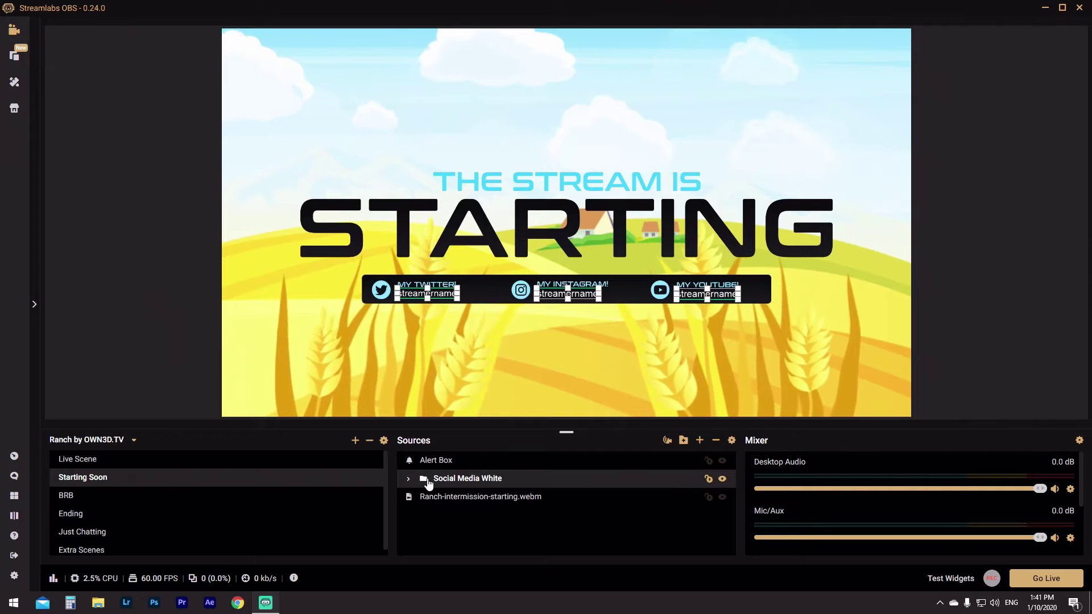
left_click(420, 480)
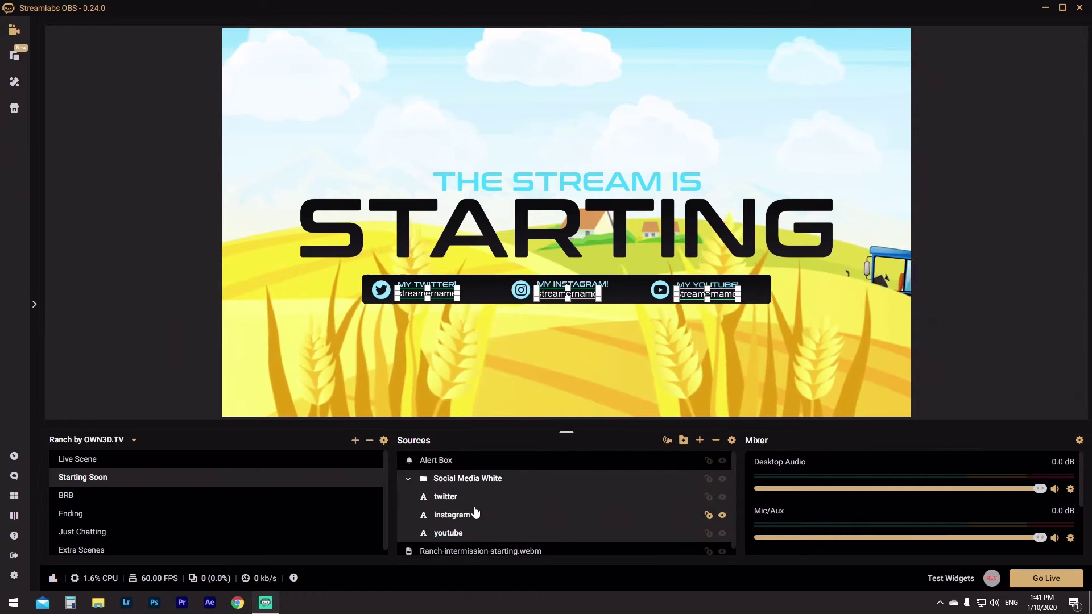
left_click(476, 503)
double_click(466, 504)
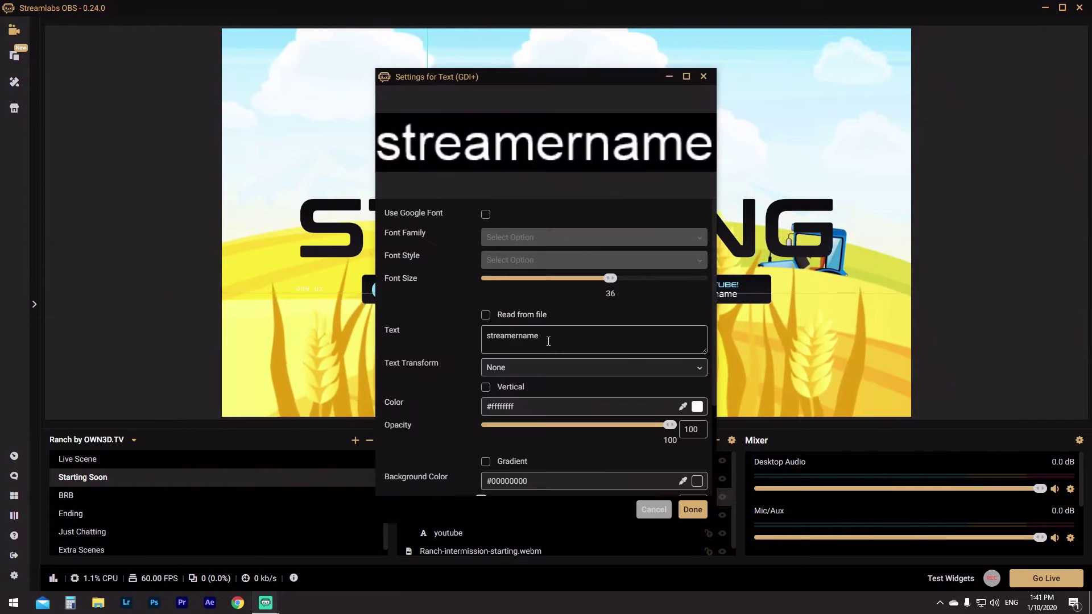
left_click_drag(548, 342, 476, 332)
type("TH")
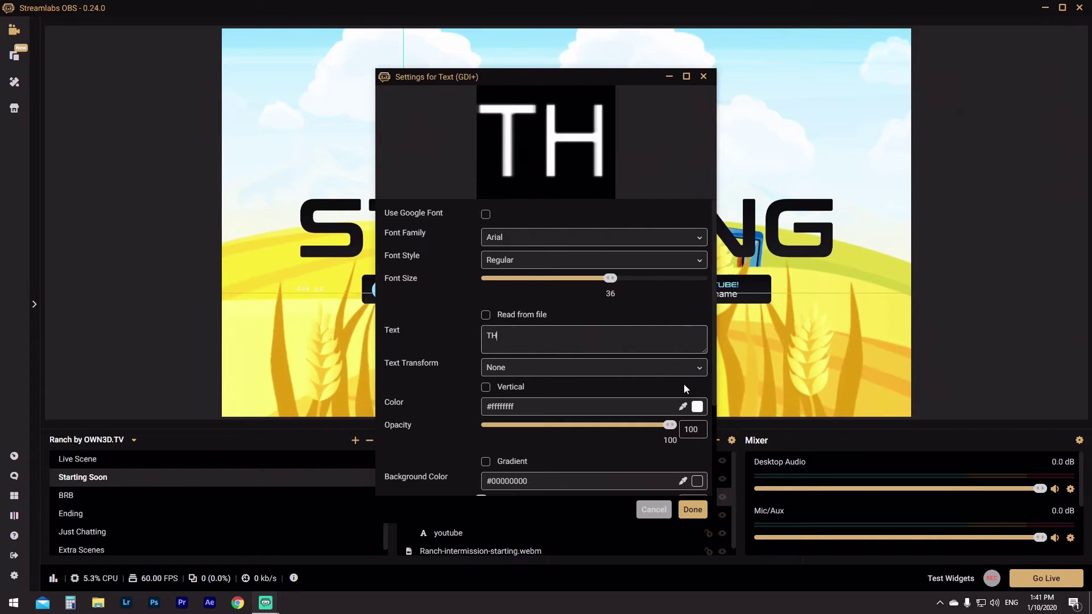
type("EGAMEDEPT")
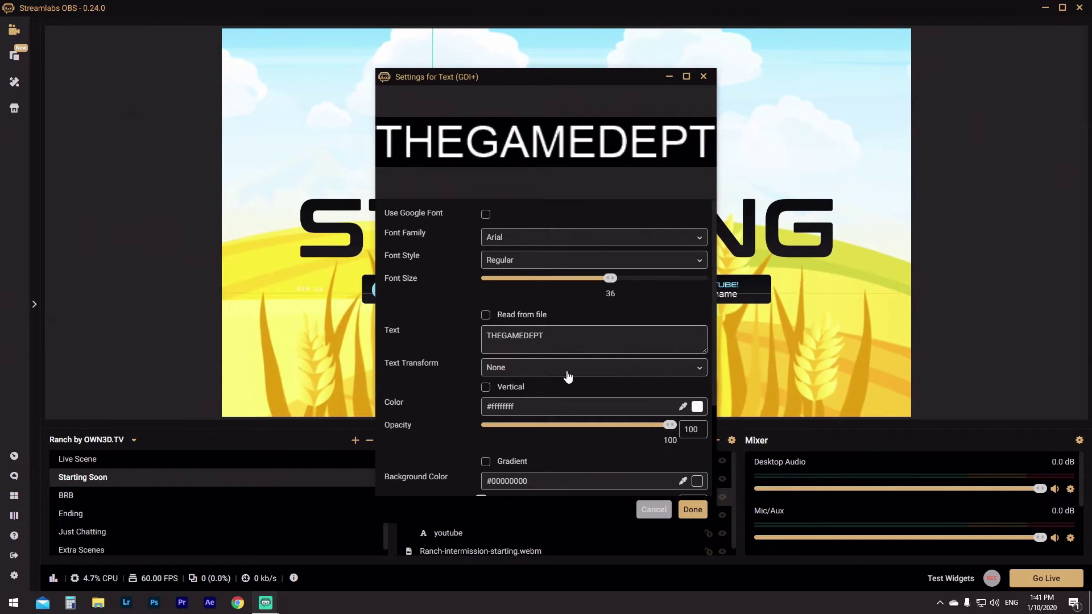
left_click(691, 509)
left_click(471, 377)
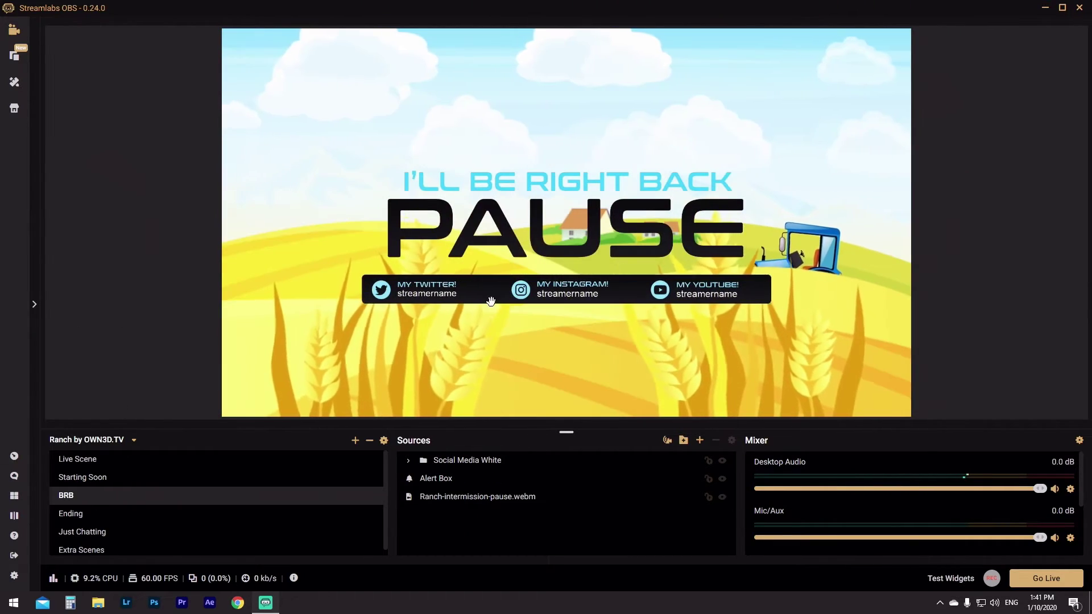
Step: Switch to the Just Chatting scene and select its Ranch-talking-banner-v2.webm source
scroll(131, 512, "down", 1)
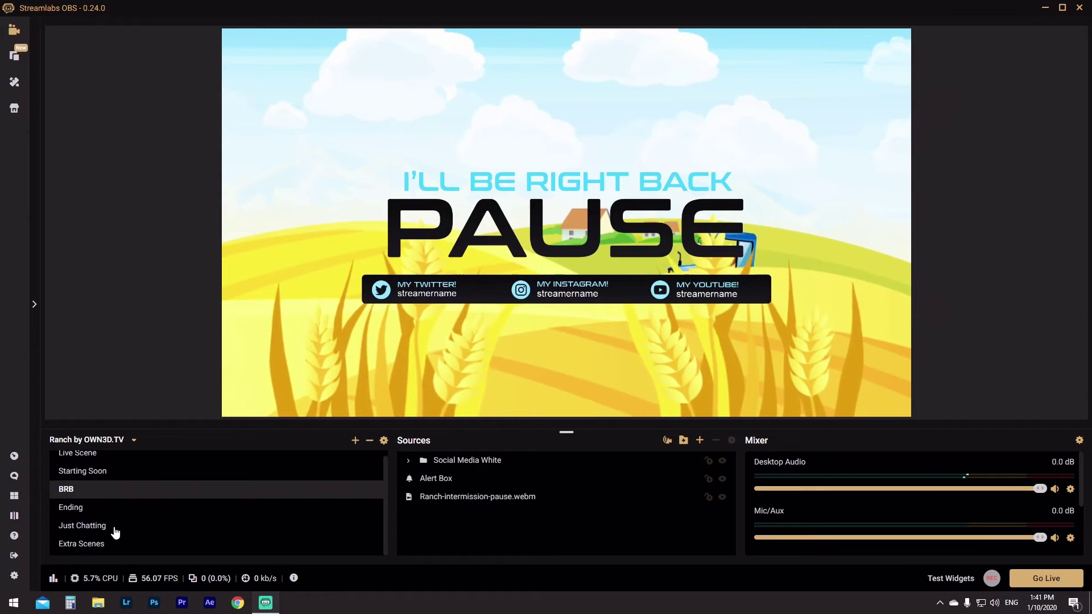
left_click(116, 531)
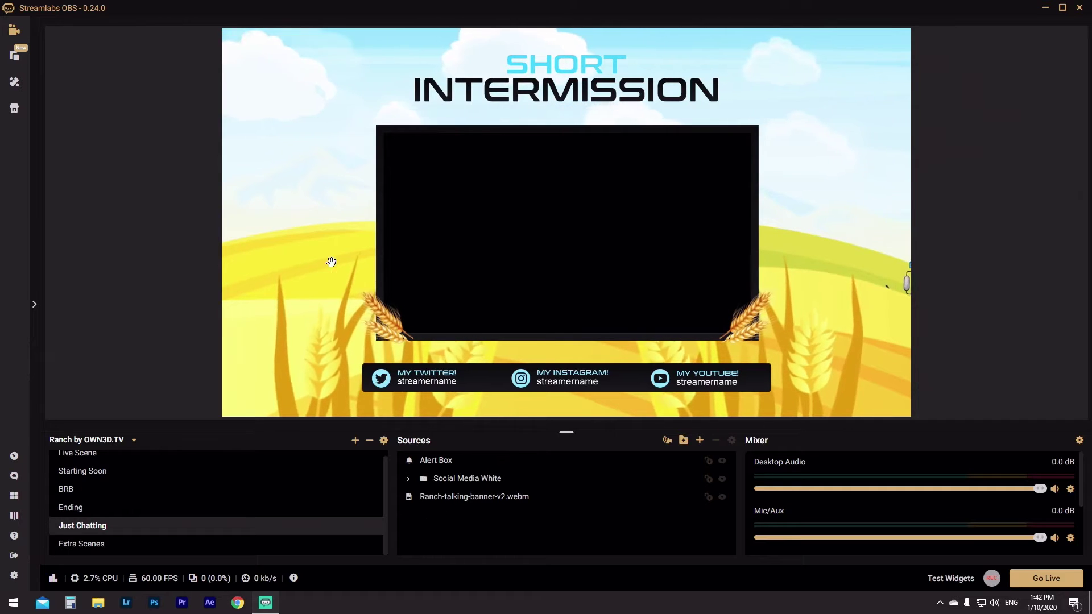
left_click(461, 500)
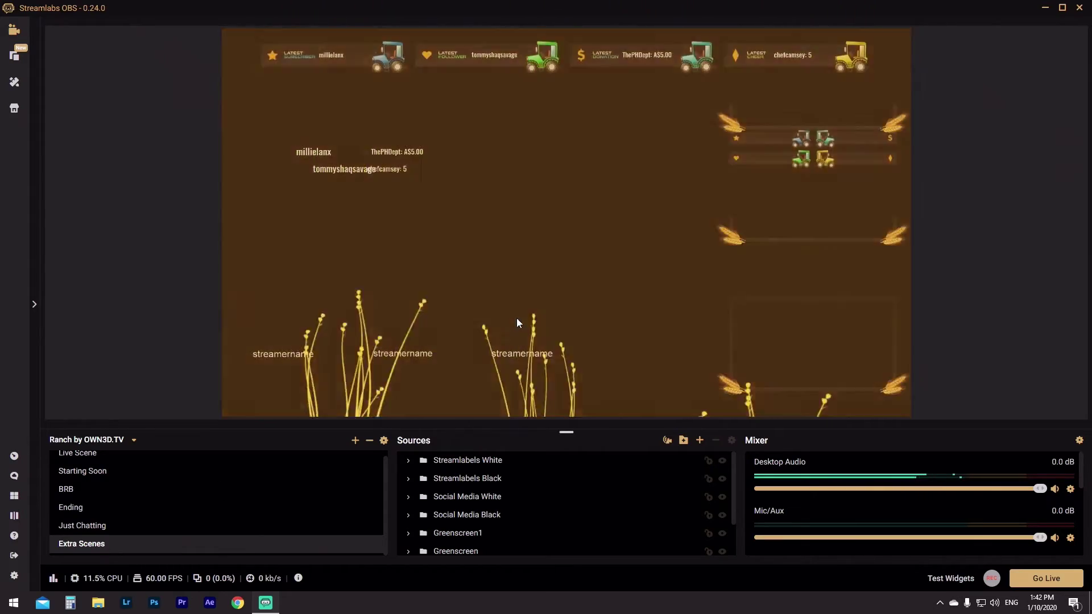
scroll(135, 463, "up", 1)
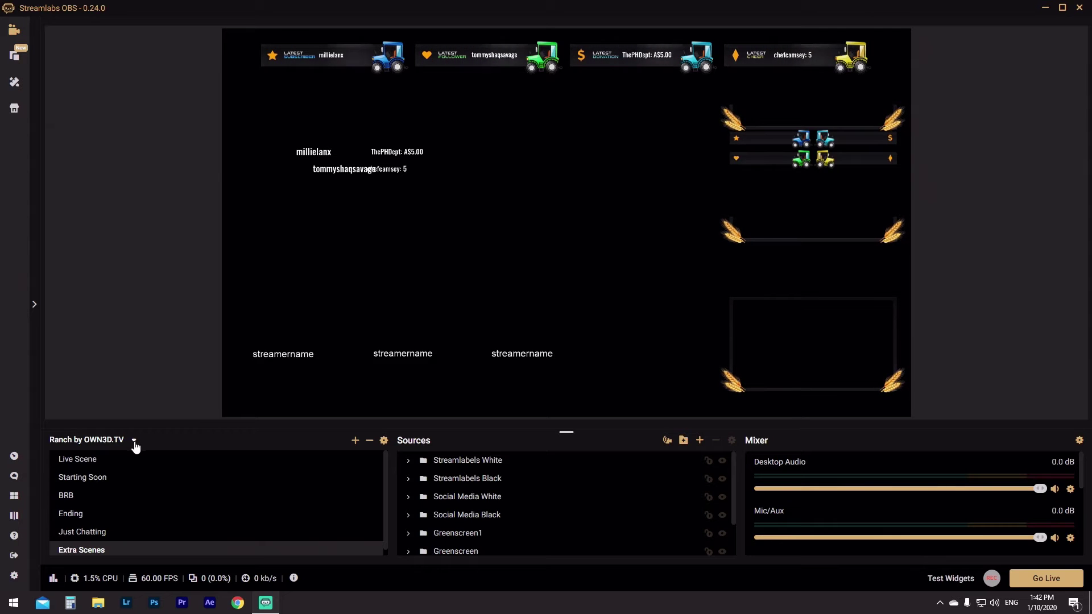
Step: Make the BLANK scene collection active through Manage All, then close the manager
left_click(131, 443)
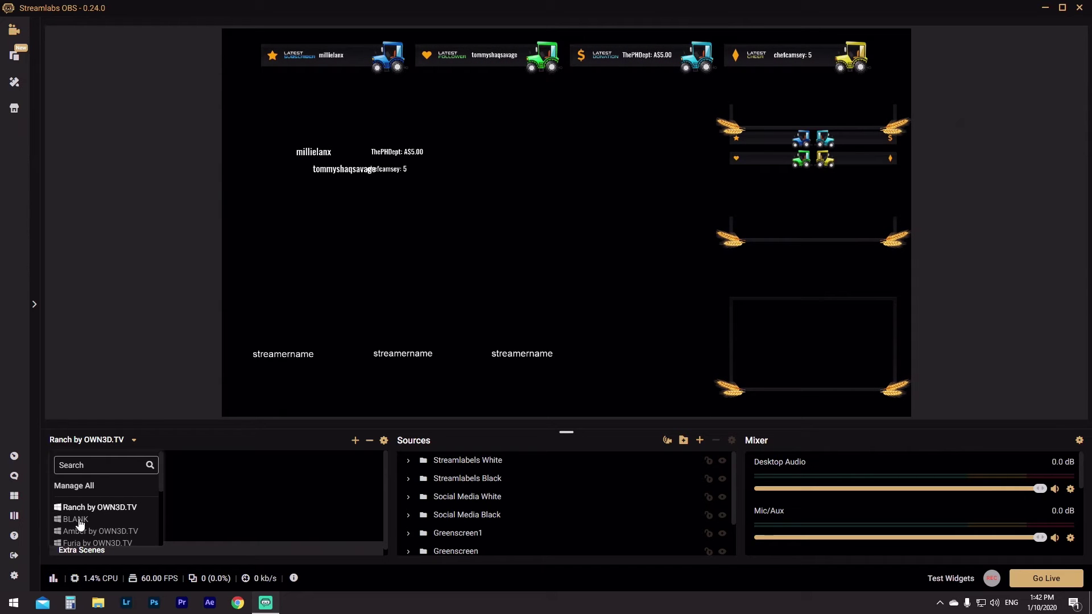
left_click(81, 487)
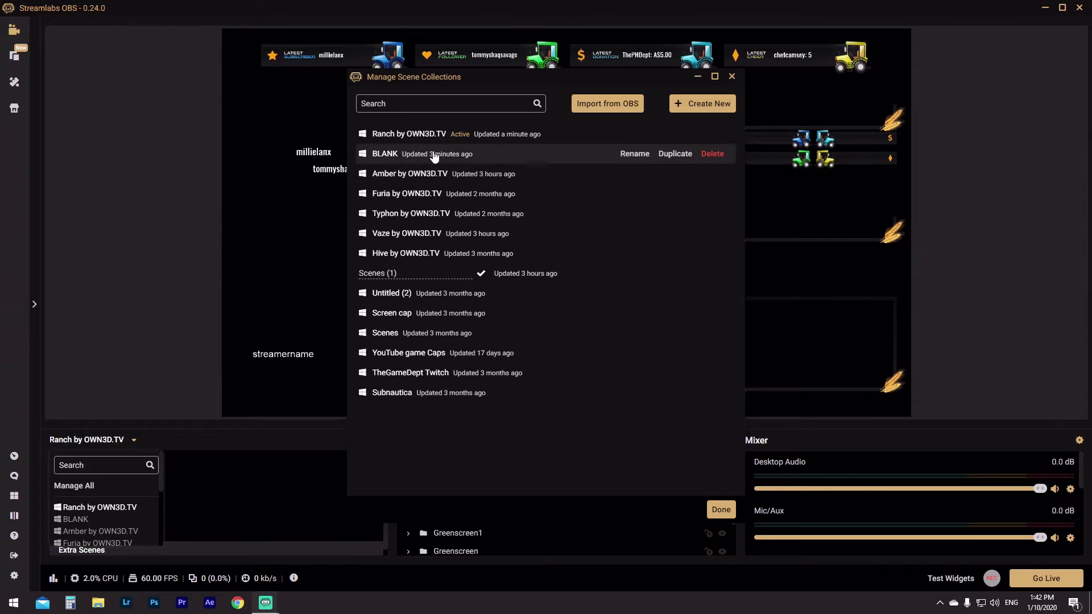
left_click(610, 158)
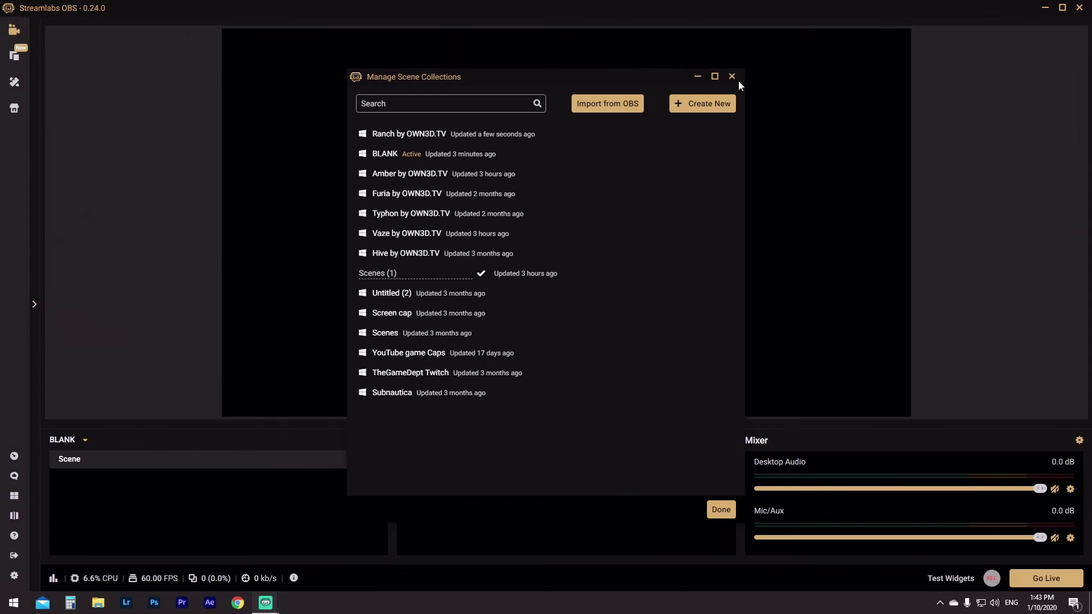
left_click(732, 76)
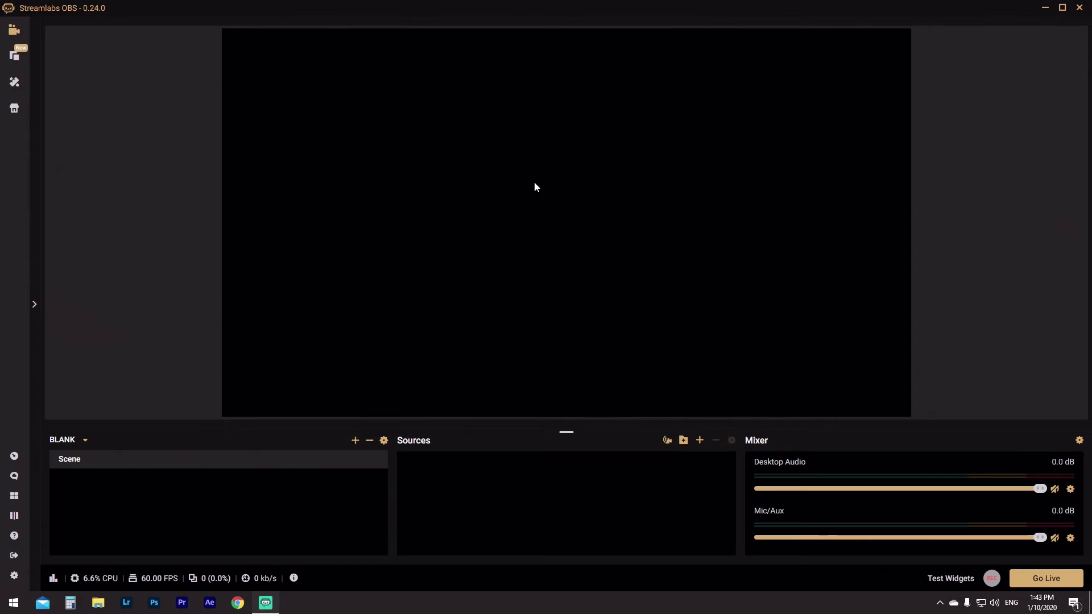
left_click(13, 84)
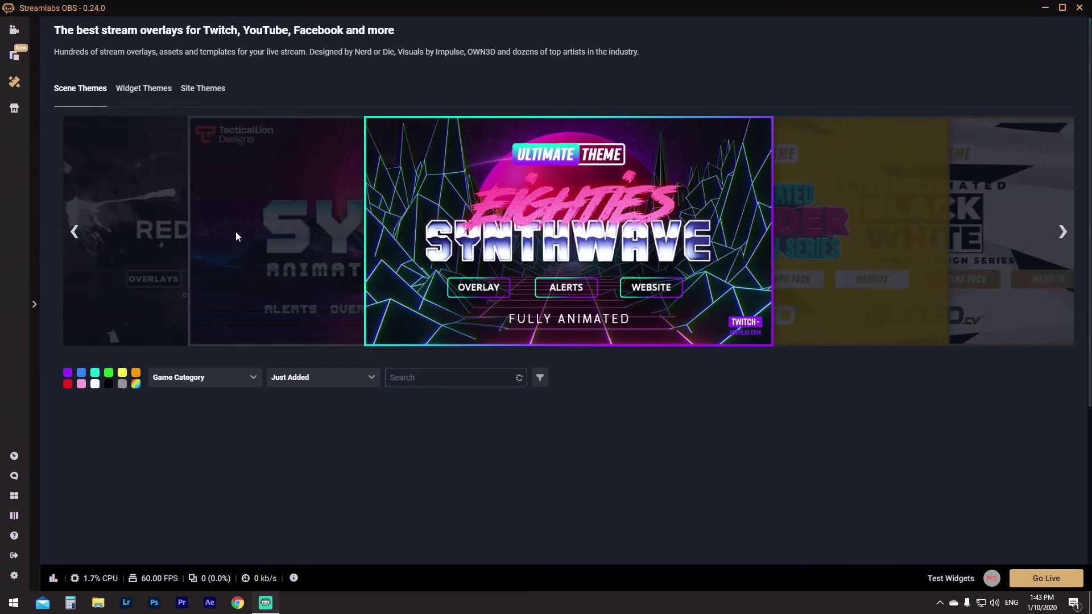
Step: Find Borealis by OWN3D.TV in the Just Added listing and browse its details page
scroll(588, 445, "down", 1)
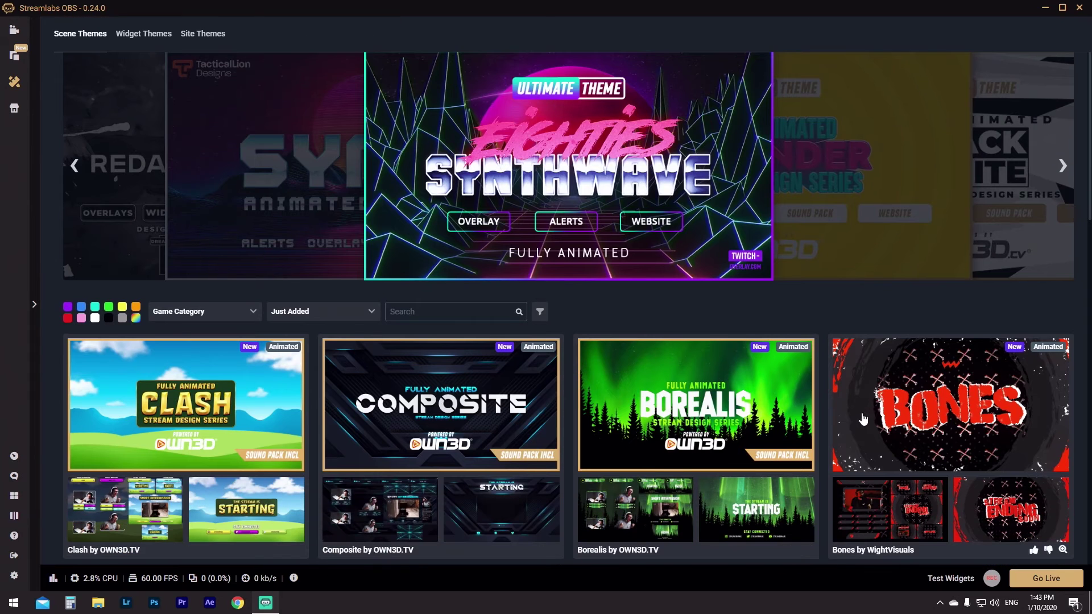
scroll(922, 418, "down", 1)
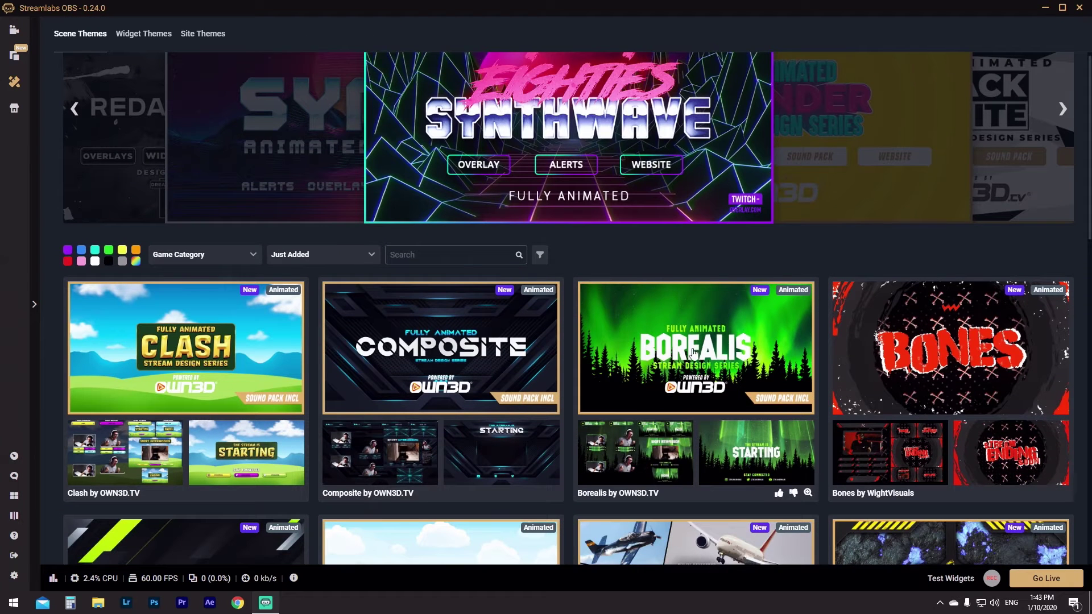
left_click(701, 381)
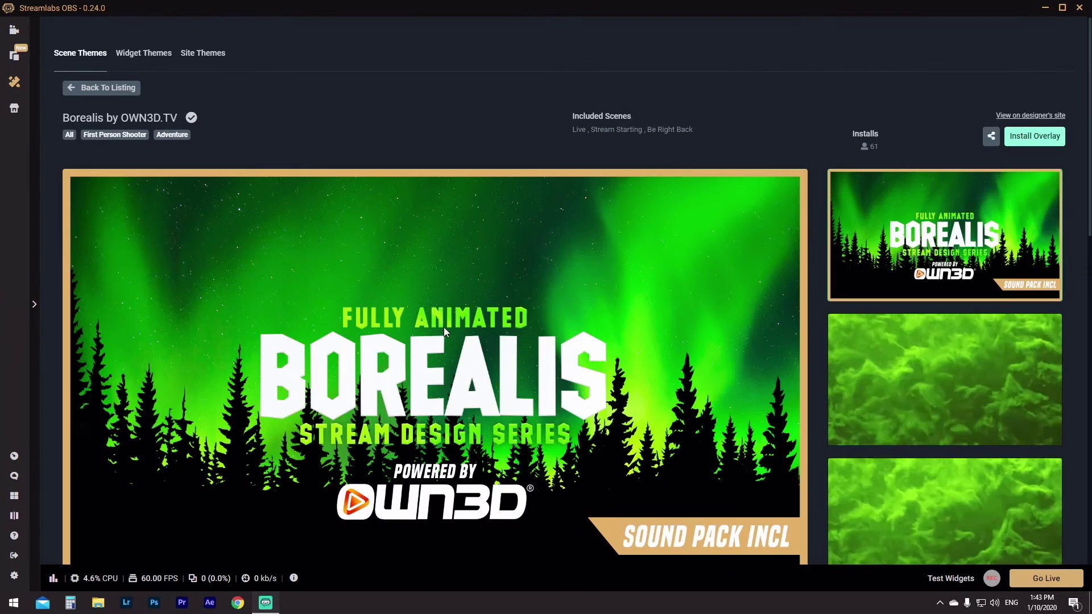
scroll(387, 461, "down", 2)
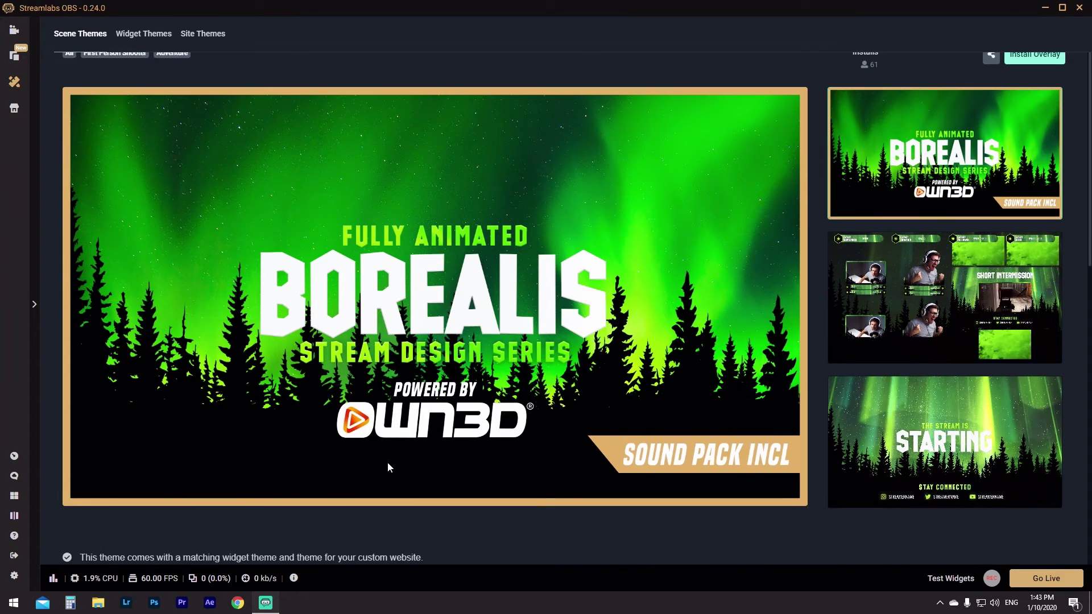
scroll(409, 417, "down", 7)
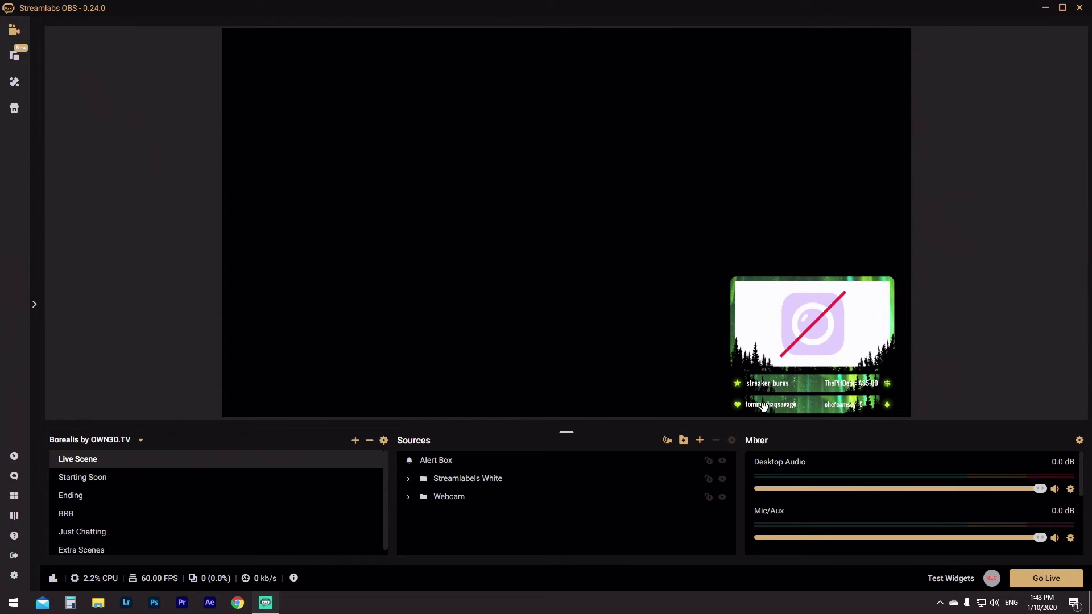
Step: Preview Borealis's Starting Soon, BRB (with Social Media White expanded) and Just Chatting scenes
left_click(118, 484)
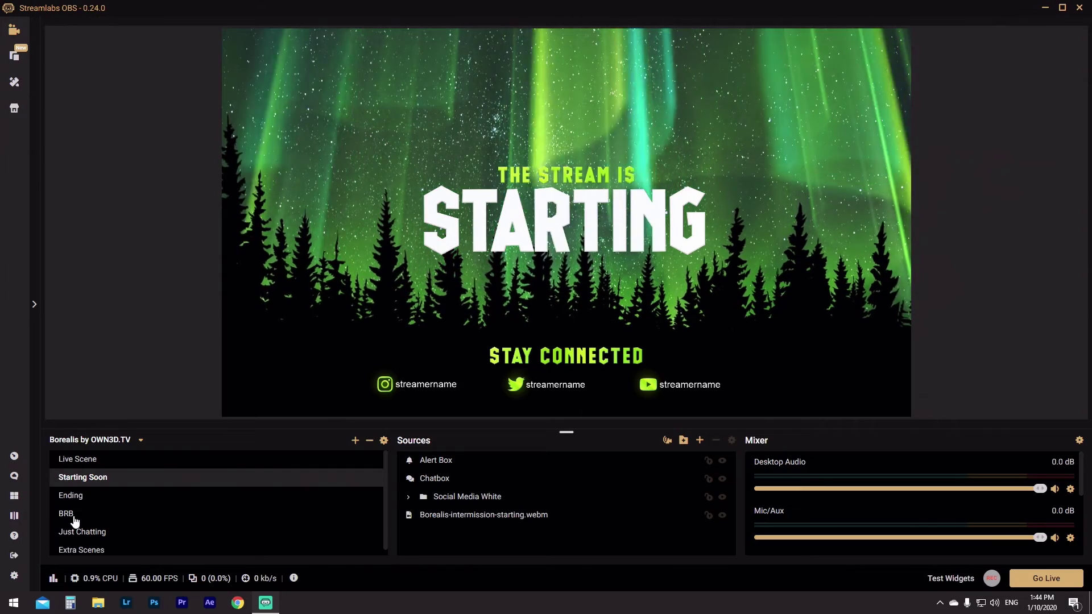
left_click(74, 515)
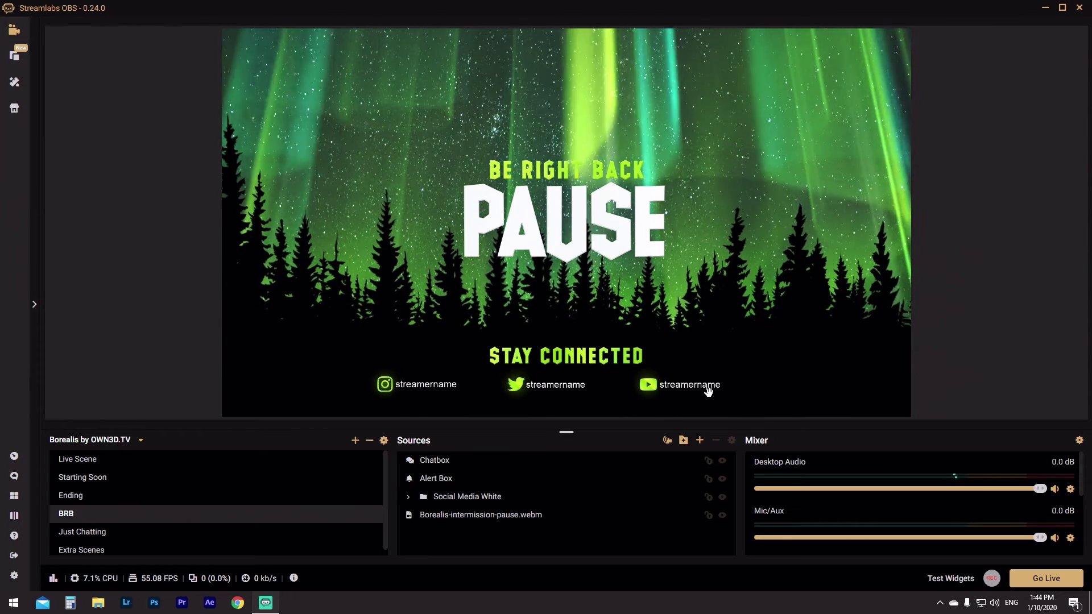
double_click(445, 505)
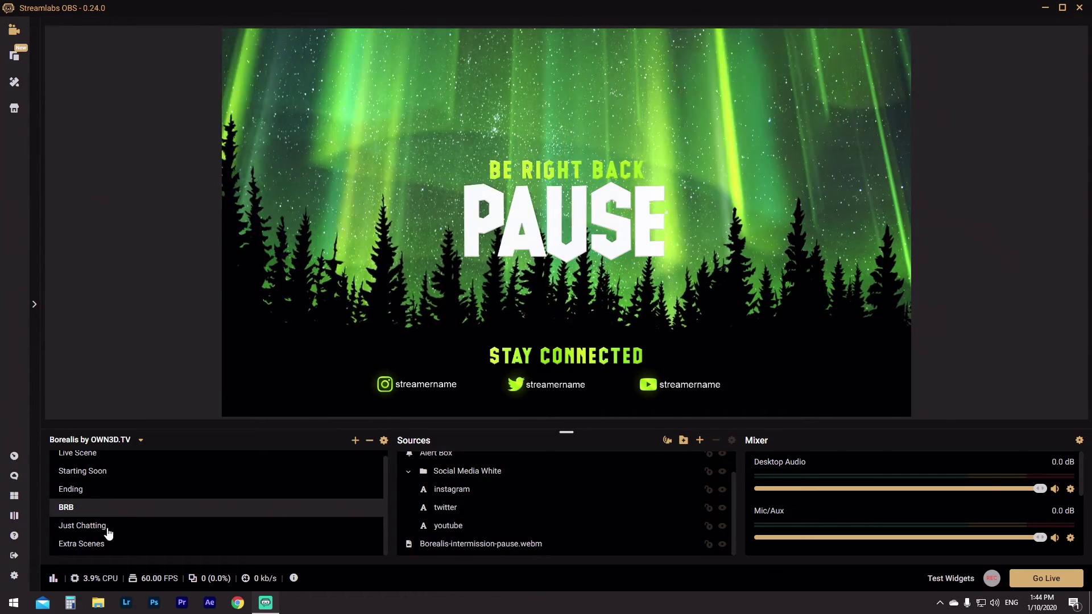
left_click(108, 528)
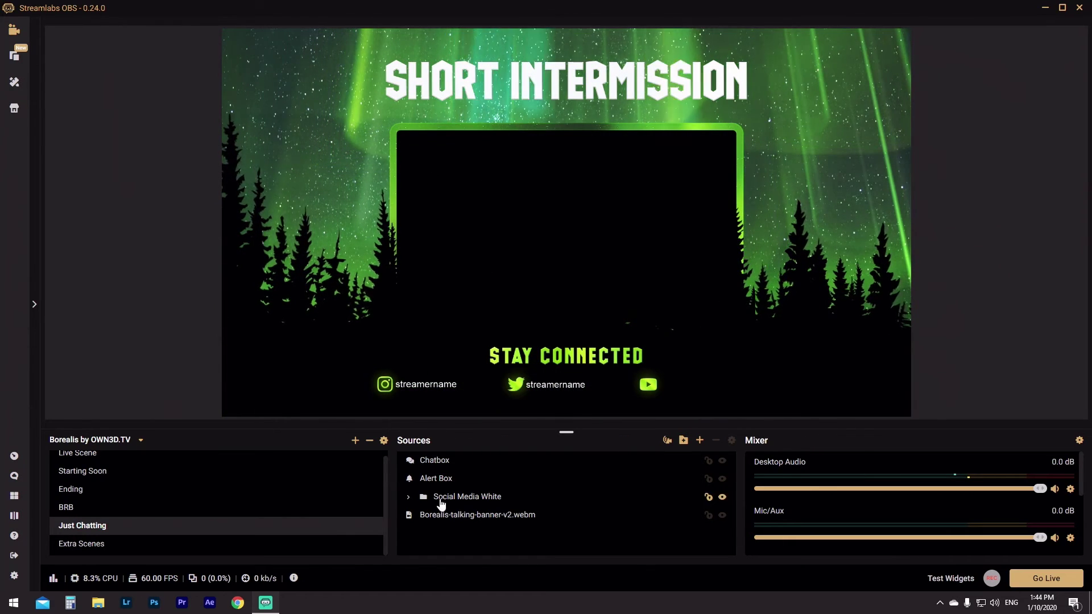
left_click(454, 516)
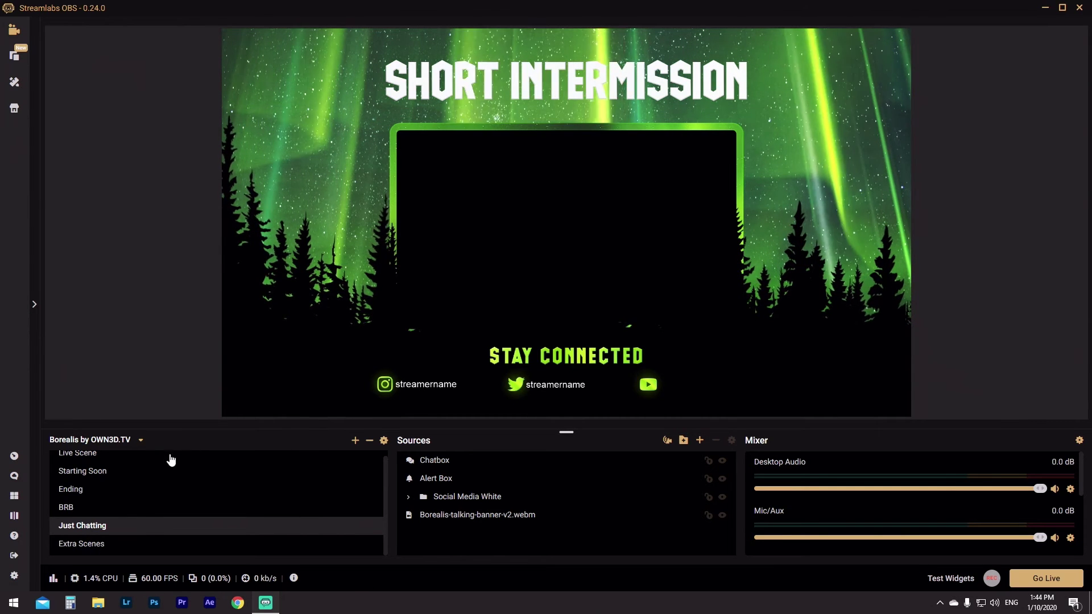
left_click(89, 485)
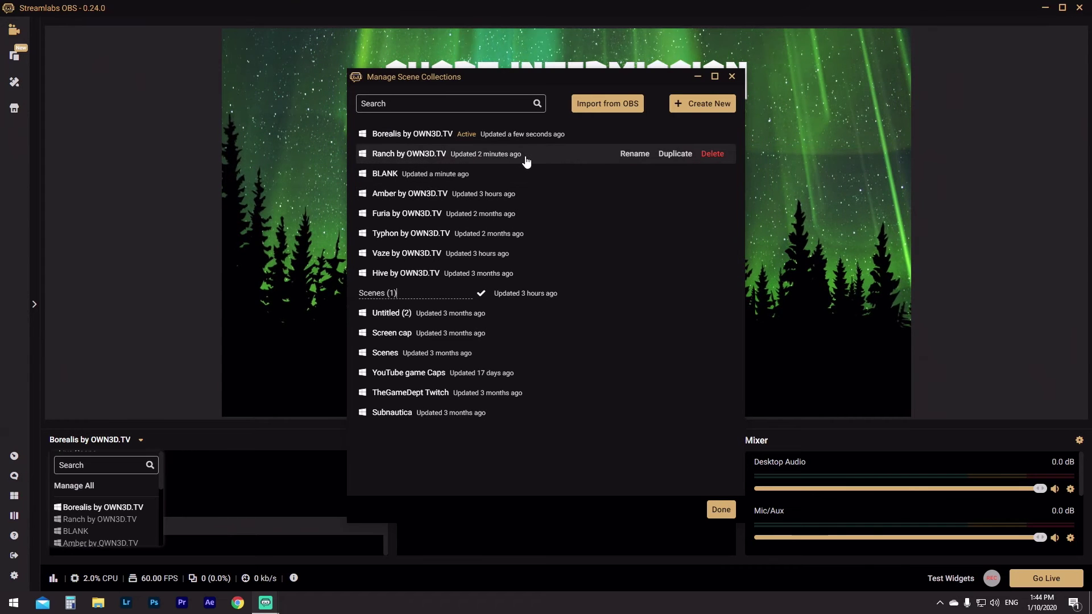
Step: Delete the Ranch and Borealis by OWN3D.TV collections, confirming each, and close the manager
left_click(711, 157)
left_click(617, 301)
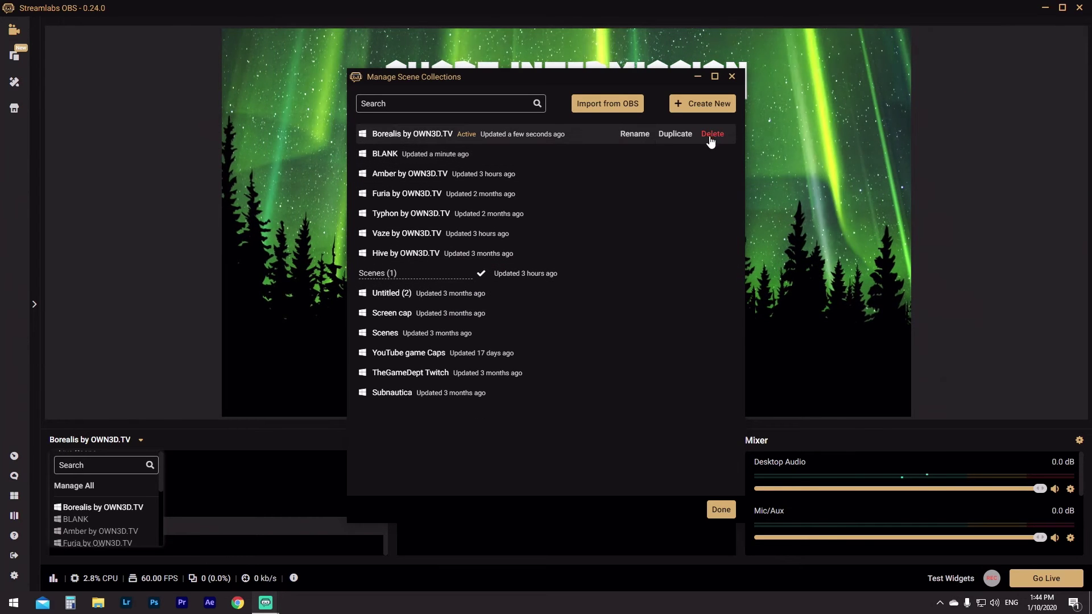
left_click(712, 135)
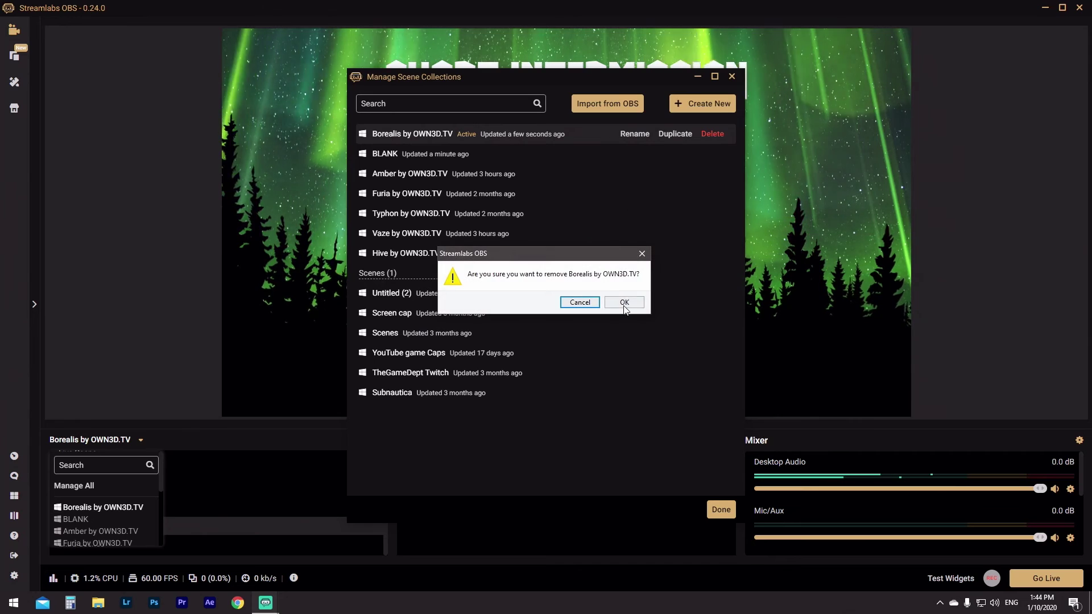
left_click(616, 302)
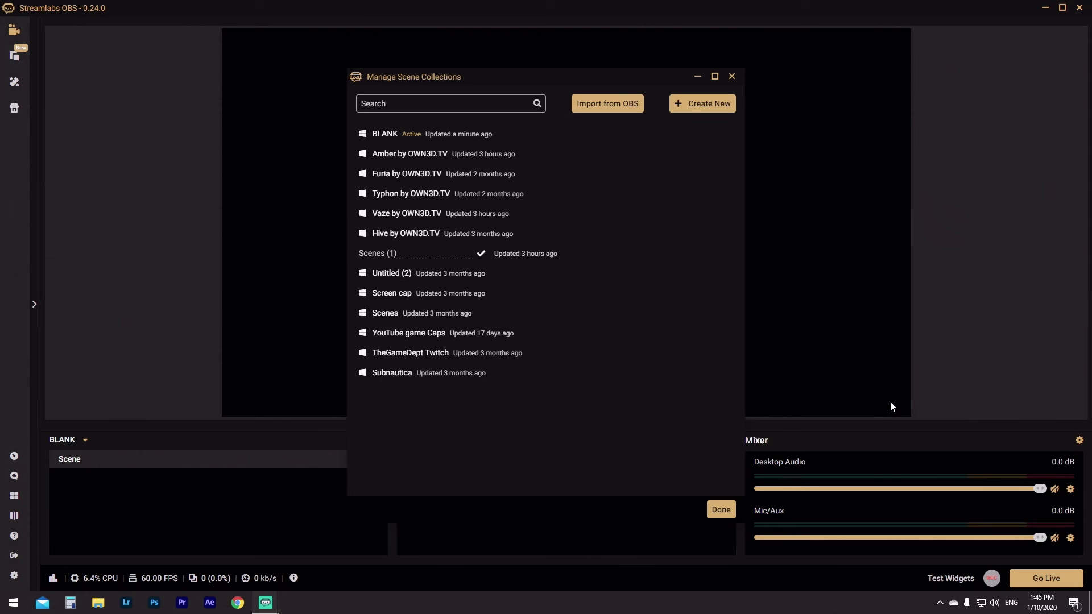
key("Escape")
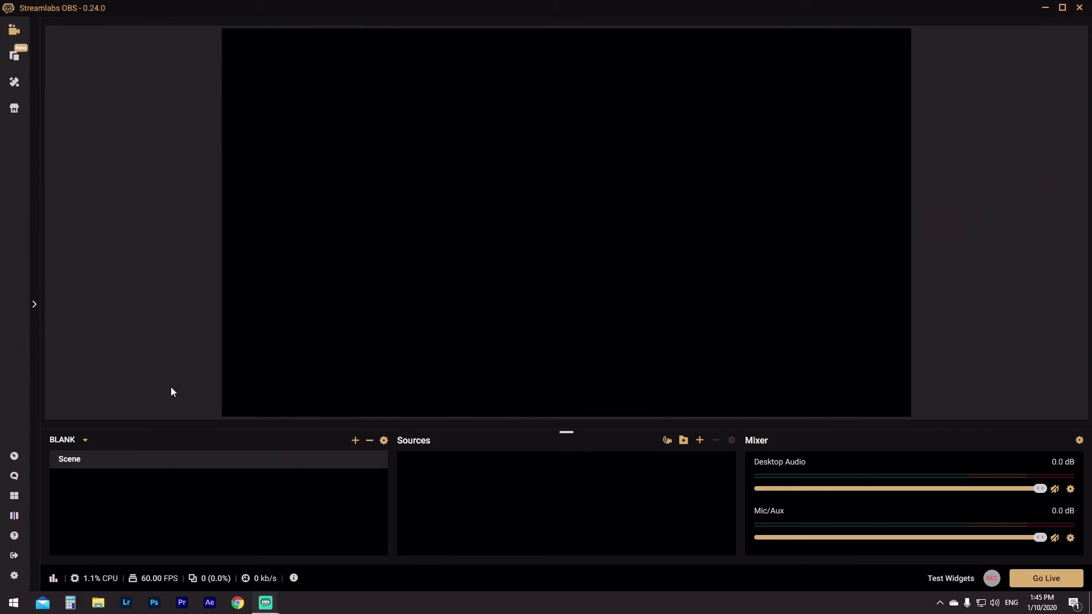